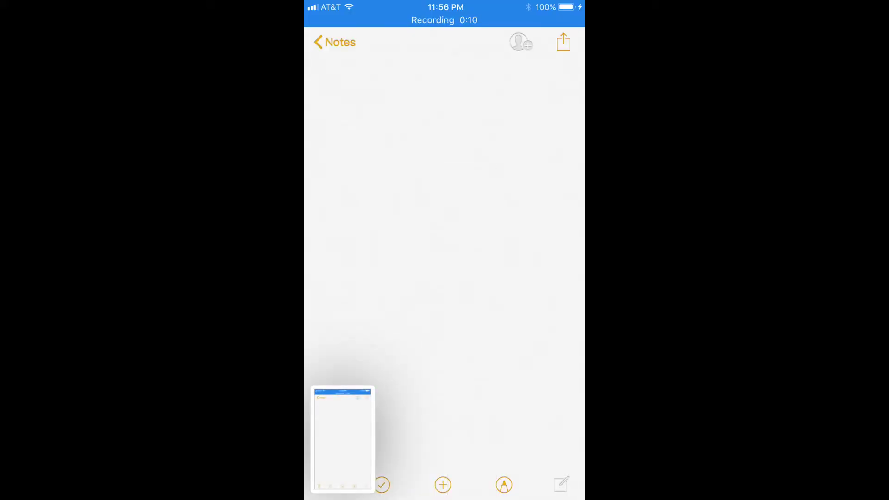
- Open the Notes screenshot and try top, corner, bottom and right crops, restoring each
{"action": "left_click", "coordinate": [342, 438]}
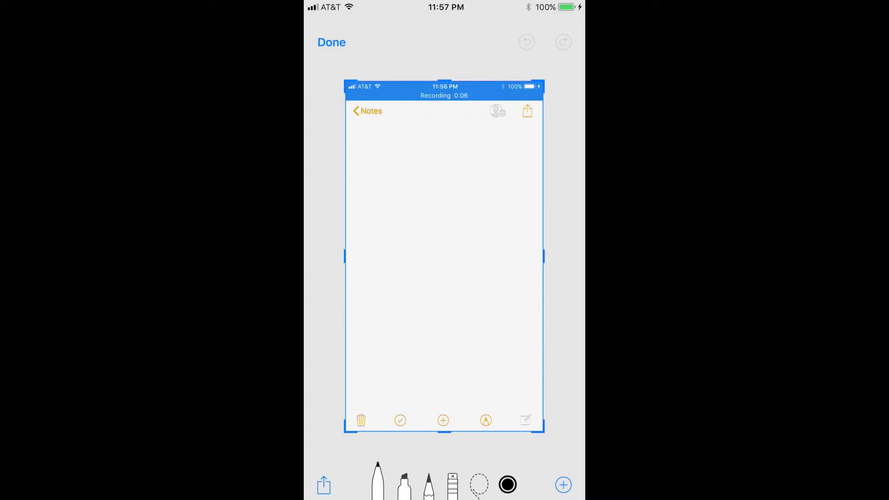
{"action": "mouse_move", "coordinate": [444, 80]}
{"action": "left_mouse_down"}
{"action": "mouse_move", "coordinate": [444, 171]}
{"action": "mouse_move", "coordinate": [445, 81]}
{"action": "left_mouse_up"}
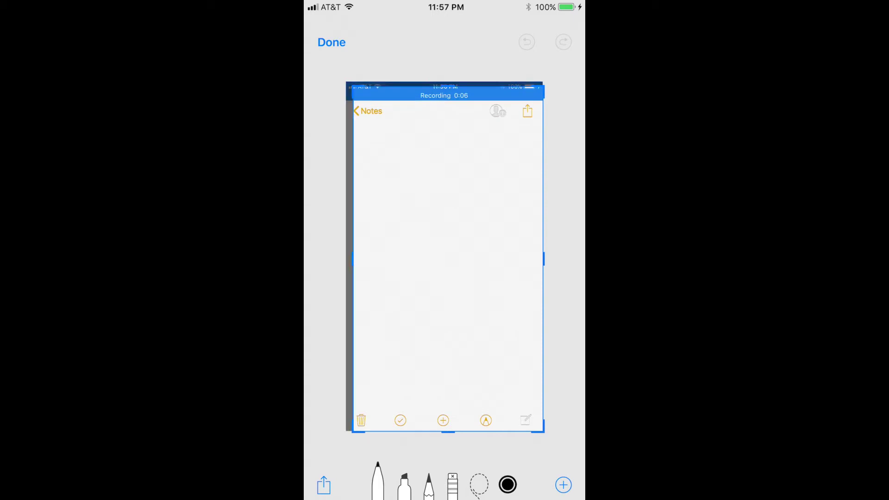
{"action": "mouse_move", "coordinate": [346, 81]}
{"action": "left_mouse_down"}
{"action": "mouse_move", "coordinate": [451, 202]}
{"action": "mouse_move", "coordinate": [344, 81]}
{"action": "left_mouse_up"}
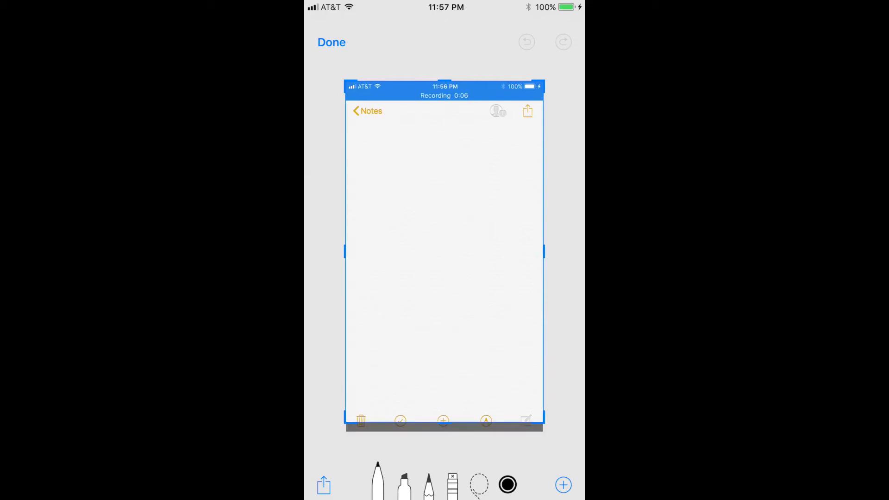
{"action": "mouse_move", "coordinate": [444, 431]}
{"action": "left_mouse_down"}
{"action": "mouse_move", "coordinate": [444, 402]}
{"action": "mouse_move", "coordinate": [444, 432]}
{"action": "left_mouse_up"}
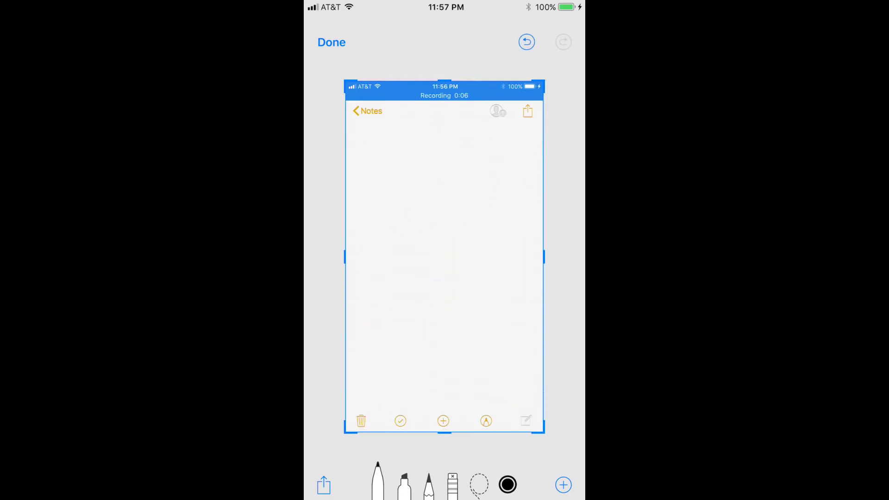
{"action": "mouse_move", "coordinate": [544, 257]}
{"action": "left_mouse_down"}
{"action": "mouse_move", "coordinate": [452, 258]}
{"action": "mouse_move", "coordinate": [543, 257]}
{"action": "left_mouse_up"}
- Try the marker, pencil, eraser and lasso tools, then view colours and keep black
{"action": "left_click", "coordinate": [404, 483]}
{"action": "left_click", "coordinate": [429, 483]}
{"action": "left_click", "coordinate": [453, 483]}
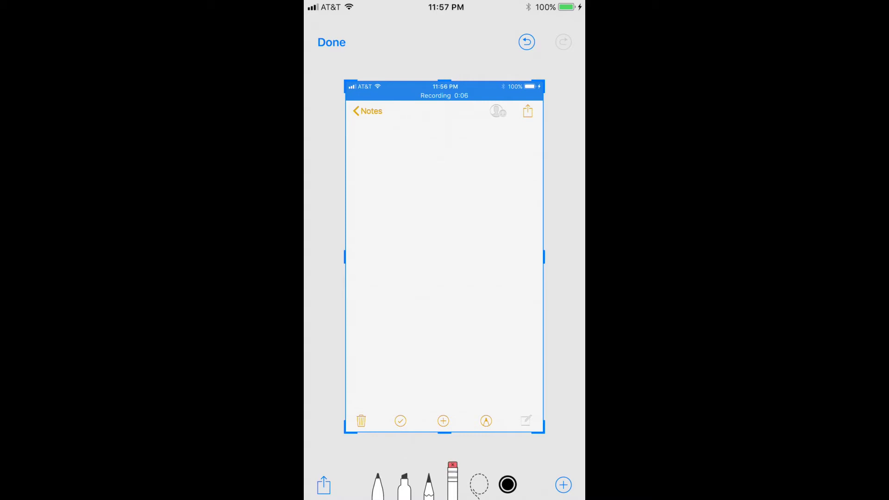
{"action": "left_click", "coordinate": [479, 483]}
{"action": "left_click", "coordinate": [507, 484]}
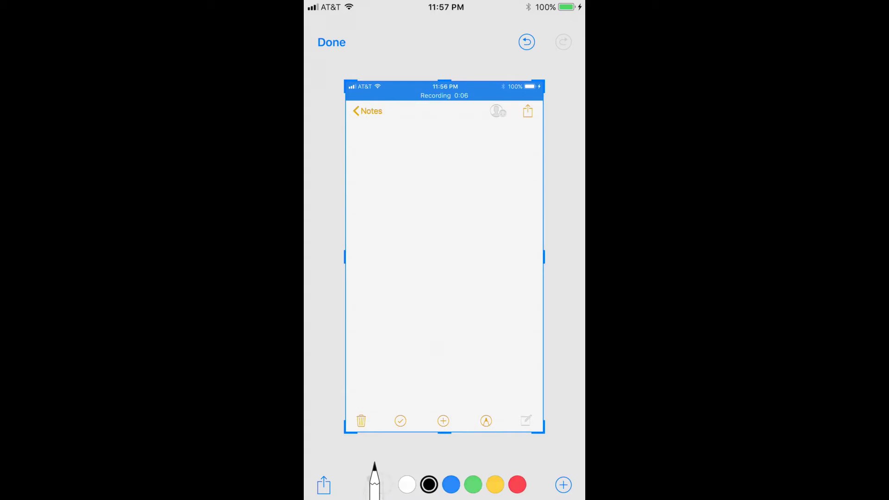
{"action": "left_click", "coordinate": [418, 484]}
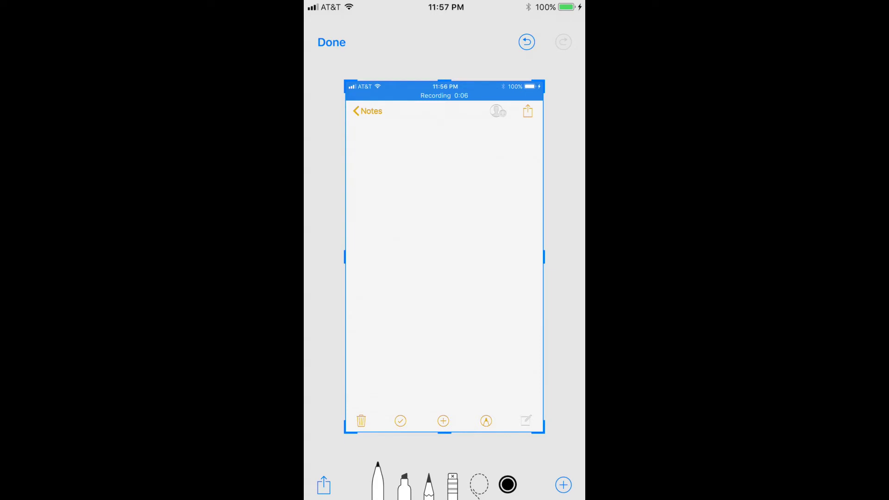
- Select the marker and try white, black, blue and red before settling on blue
{"action": "left_click", "coordinate": [404, 484]}
{"action": "left_click", "coordinate": [507, 484]}
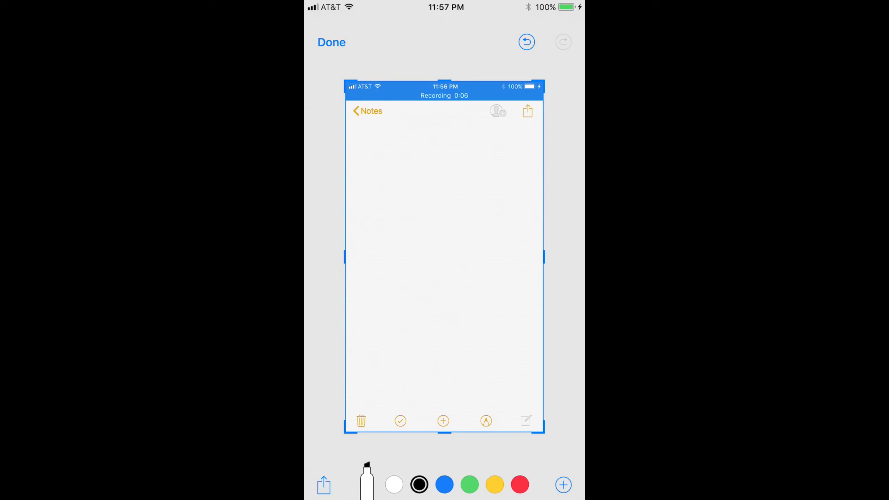
{"action": "left_click", "coordinate": [393, 484]}
{"action": "left_click", "coordinate": [419, 484]}
{"action": "left_click", "coordinate": [445, 484]}
{"action": "left_click", "coordinate": [519, 484]}
{"action": "left_click", "coordinate": [444, 485]}
- Handwrite the word 'Test' in blue marker near the top
{"action": "left_click_drag", "start_coordinate": [384, 194], "coordinate": [393, 261]}
{"action": "left_click_drag", "start_coordinate": [363, 203], "coordinate": [401, 184]}
{"action": "left_click_drag", "start_coordinate": [414, 230], "coordinate": [432, 244]}
{"action": "mouse_move", "coordinate": [450, 197]}
{"action": "left_mouse_down"}
{"action": "mouse_move", "coordinate": [460, 196]}
{"action": "mouse_move", "coordinate": [456, 229]}
{"action": "left_mouse_up"}
{"action": "mouse_move", "coordinate": [478, 163]}
{"action": "left_mouse_down"}
{"action": "mouse_move", "coordinate": [490, 212]}
{"action": "mouse_move", "coordinate": [514, 175]}
{"action": "left_mouse_up"}
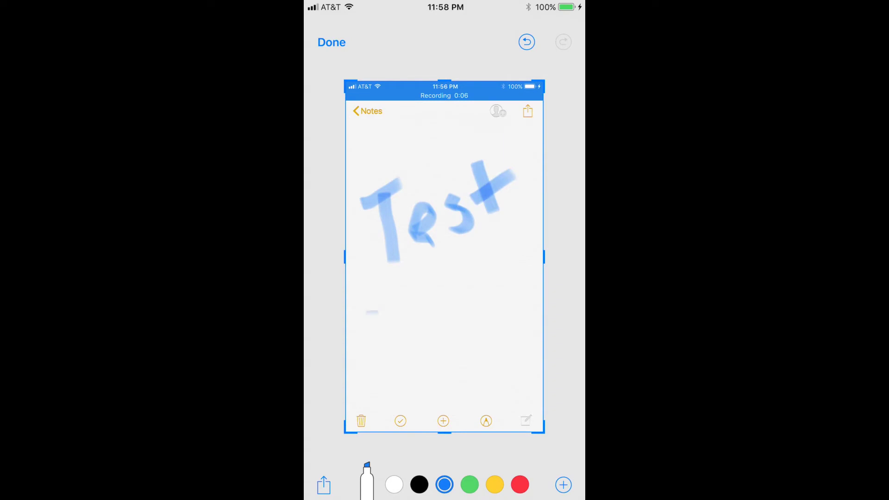
- Handwrite 'Draw' and then 'Super' below it in blue marker
{"action": "mouse_move", "coordinate": [373, 312]}
{"action": "left_mouse_down"}
{"action": "mouse_move", "coordinate": [389, 332]}
{"action": "mouse_move", "coordinate": [406, 330]}
{"action": "mouse_move", "coordinate": [429, 309]}
{"action": "mouse_move", "coordinate": [430, 293]}
{"action": "mouse_move", "coordinate": [449, 288]}
{"action": "mouse_move", "coordinate": [466, 299]}
{"action": "mouse_move", "coordinate": [510, 258]}
{"action": "left_mouse_up"}
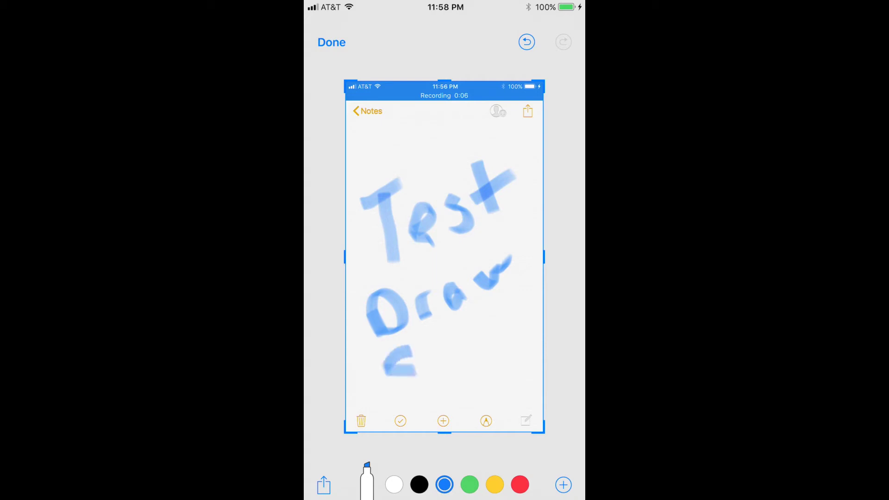
{"action": "mouse_move", "coordinate": [409, 351]}
{"action": "left_mouse_down"}
{"action": "mouse_move", "coordinate": [396, 389]}
{"action": "mouse_move", "coordinate": [456, 341]}
{"action": "mouse_move", "coordinate": [476, 365]}
{"action": "left_mouse_up"}
{"action": "mouse_move", "coordinate": [474, 327]}
{"action": "left_mouse_down"}
{"action": "mouse_move", "coordinate": [479, 344]}
{"action": "mouse_move", "coordinate": [511, 337]}
{"action": "mouse_move", "coordinate": [528, 313]}
{"action": "mouse_move", "coordinate": [520, 337]}
{"action": "left_mouse_up"}
{"action": "left_click_drag", "start_coordinate": [518, 306], "coordinate": [541, 330]}
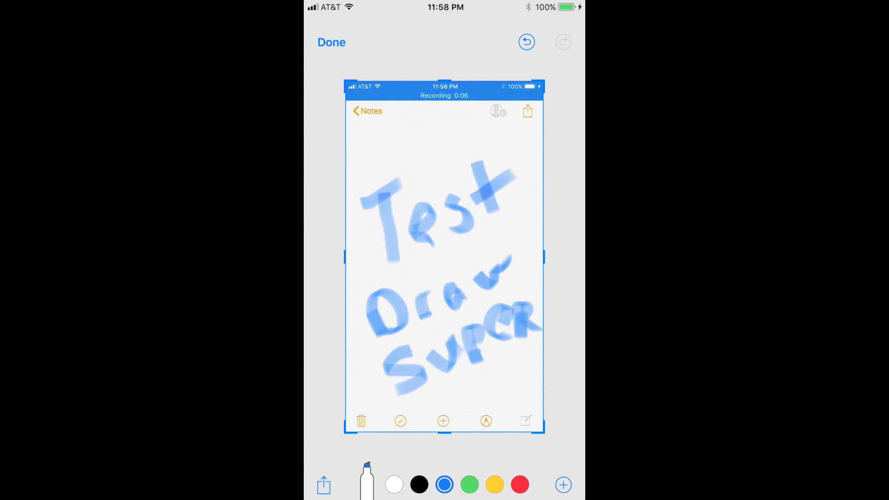
- Undo five strokes, removing Super, then redo two to restore Test and Draw
{"action": "left_click", "coordinate": [526, 41]}
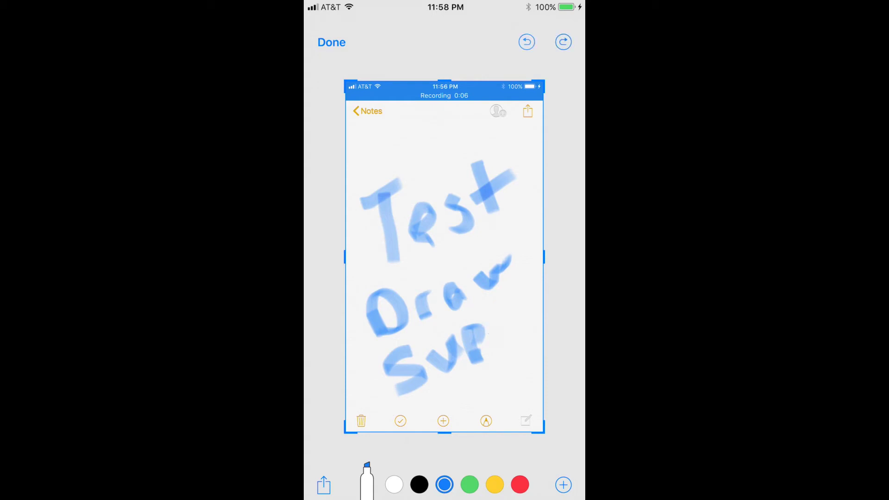
{"action": "left_click", "coordinate": [527, 42]}
{"action": "left_click", "coordinate": [526, 42]}
{"action": "left_click", "coordinate": [527, 42]}
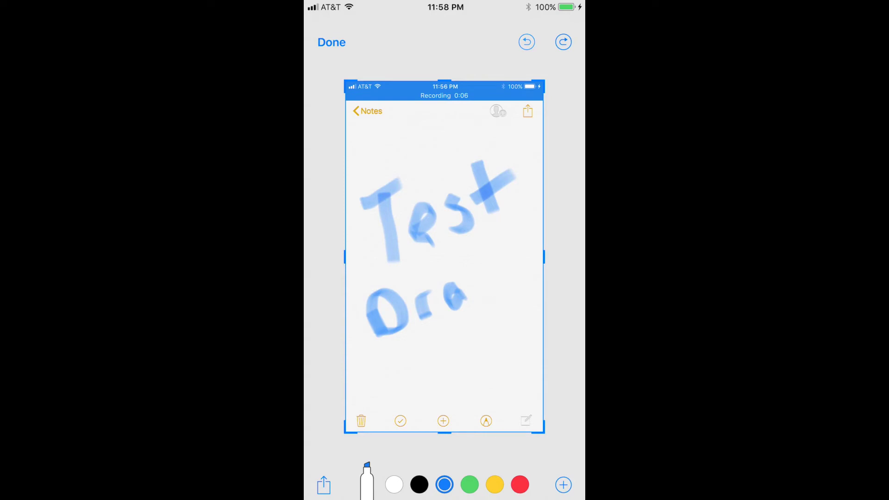
{"action": "left_click", "coordinate": [526, 42]}
{"action": "left_click", "coordinate": [527, 42]}
{"action": "left_click", "coordinate": [527, 42]}
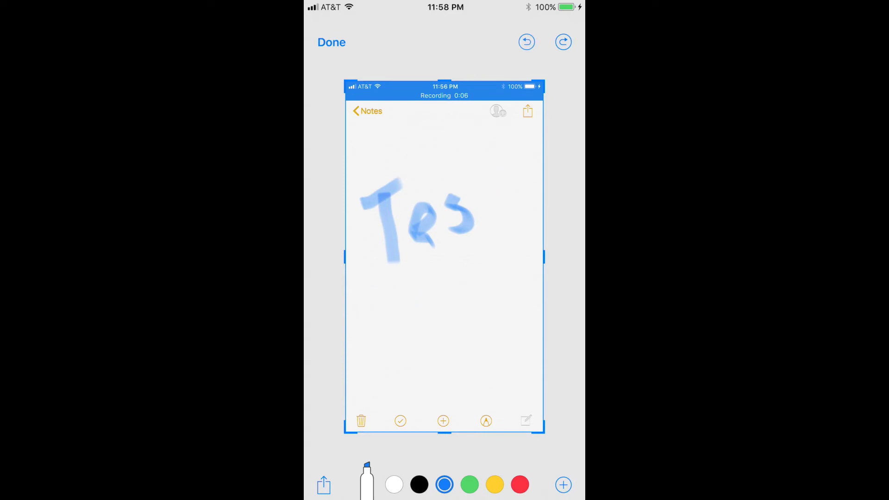
{"action": "left_click", "coordinate": [564, 42]}
{"action": "left_click", "coordinate": [564, 42]}
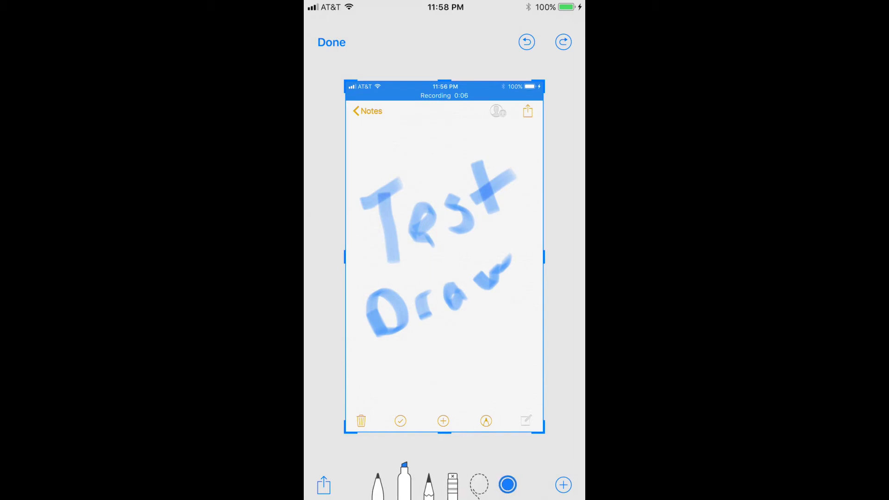
- Erase the a, T stem, s, t crossbar and D from the handwriting
{"action": "left_click", "coordinate": [453, 482]}
{"action": "left_click_drag", "start_coordinate": [445, 292], "coordinate": [466, 299]}
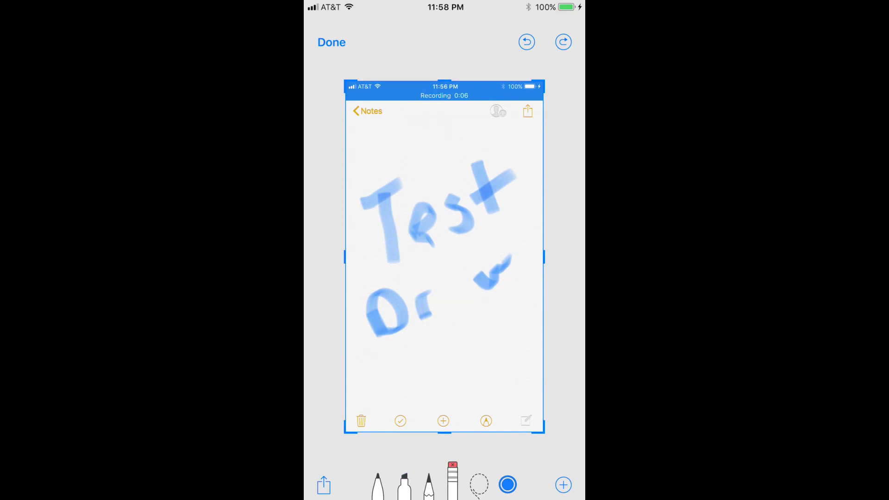
{"action": "left_click", "coordinate": [389, 229]}
{"action": "left_click", "coordinate": [459, 214]}
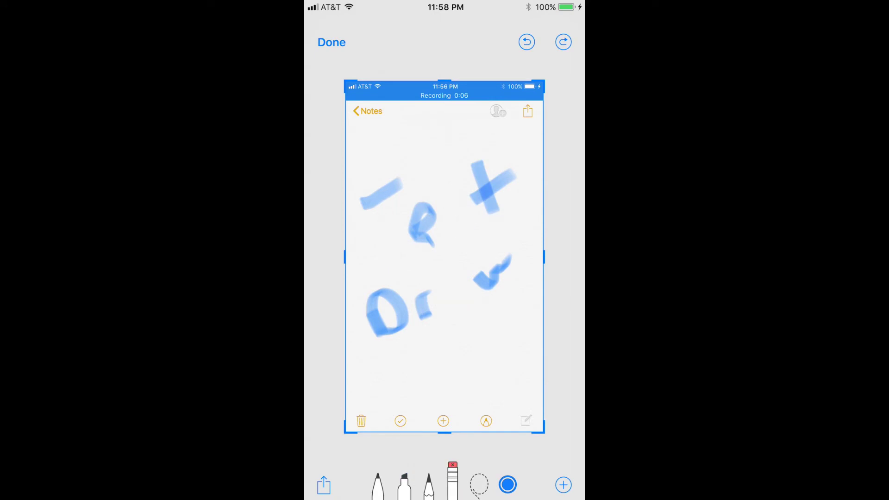
{"action": "left_click", "coordinate": [497, 184]}
{"action": "left_click", "coordinate": [386, 313]}
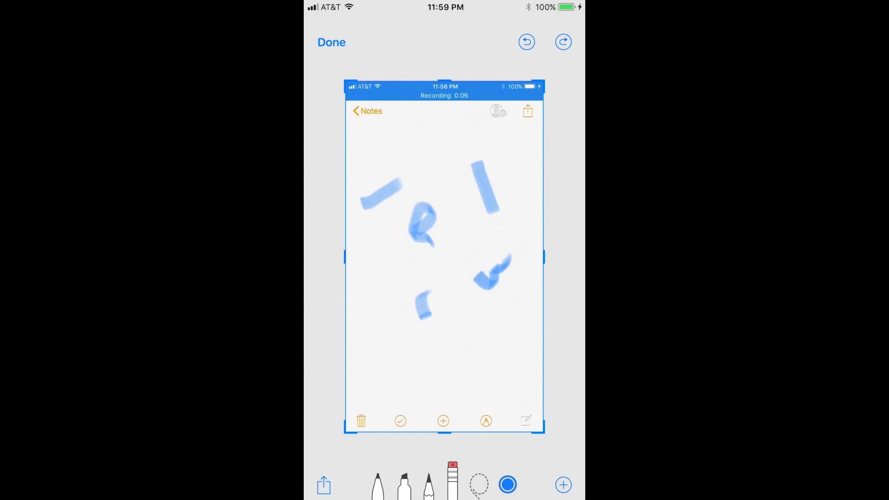
- Undo four erasures to restore Test and Draw, then try the pen and marker
{"action": "left_click", "coordinate": [527, 41]}
{"action": "left_click", "coordinate": [527, 42]}
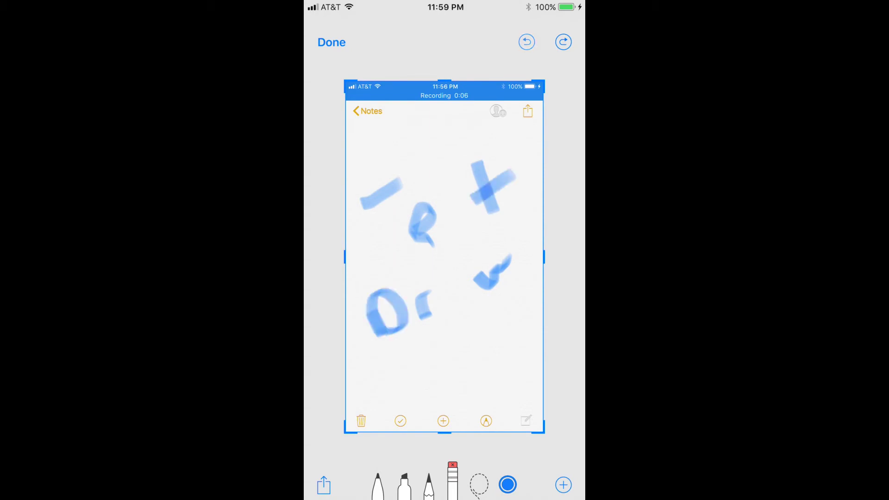
{"action": "left_click", "coordinate": [527, 42]}
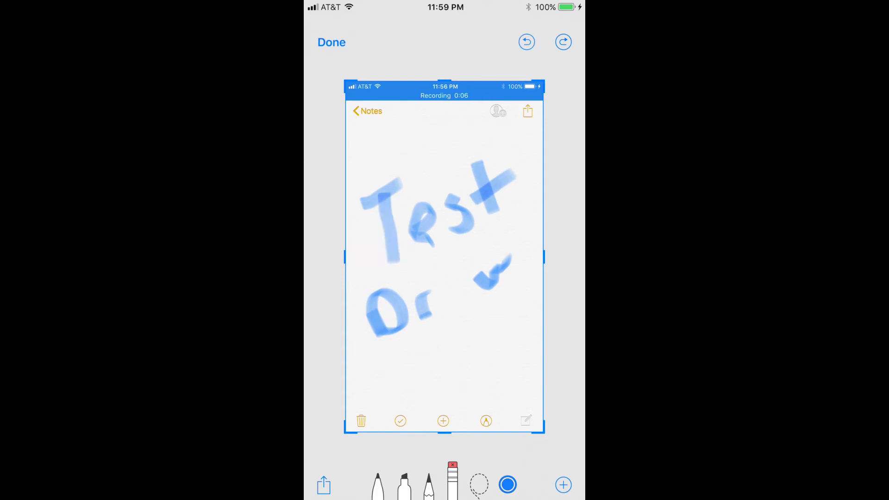
{"action": "left_click", "coordinate": [527, 42]}
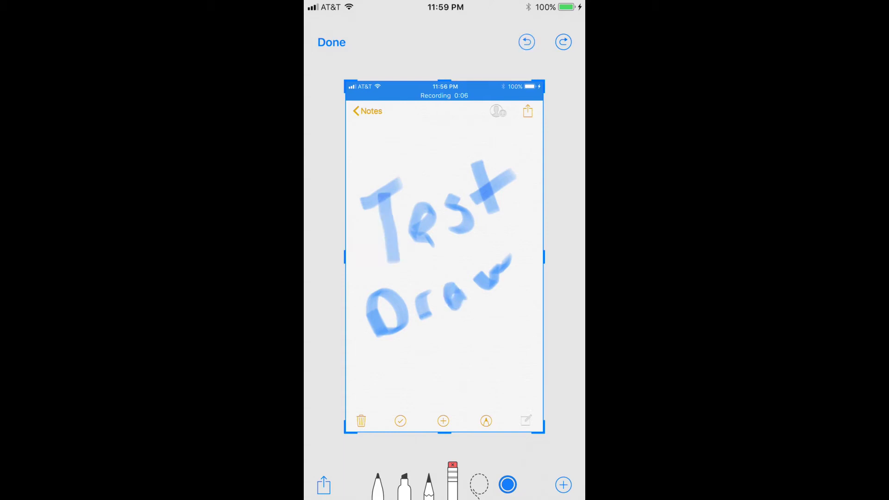
{"action": "left_click", "coordinate": [378, 483]}
{"action": "left_click", "coordinate": [406, 483]}
- Lasso the marker word 'Draw' and move it down and left
{"action": "left_click", "coordinate": [378, 482]}
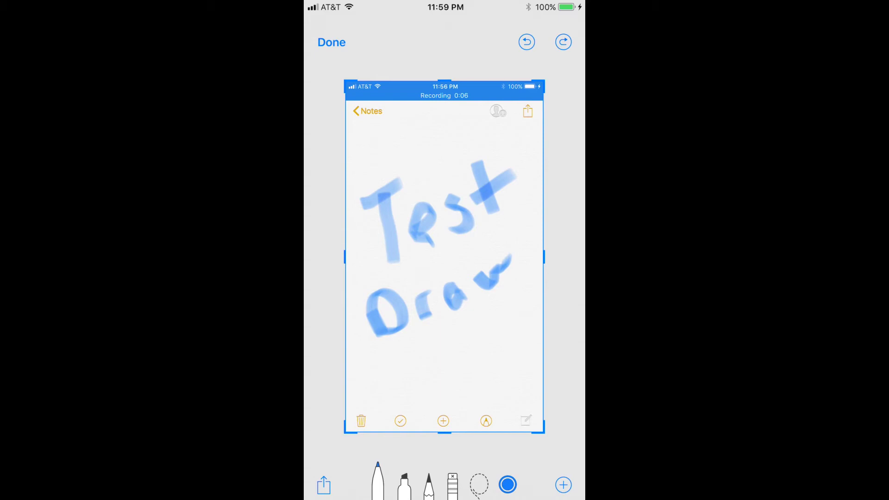
{"action": "left_click", "coordinate": [479, 483]}
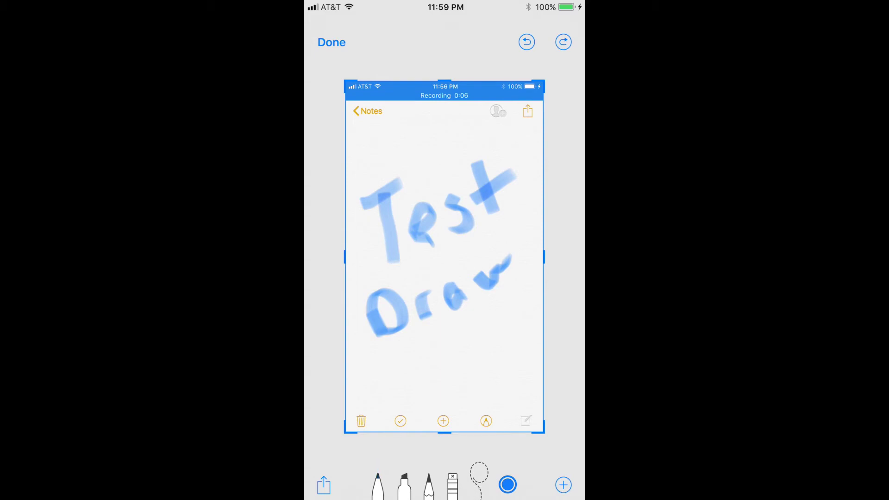
{"action": "left_click_drag", "start_coordinate": [499, 251], "coordinate": [455, 271]}
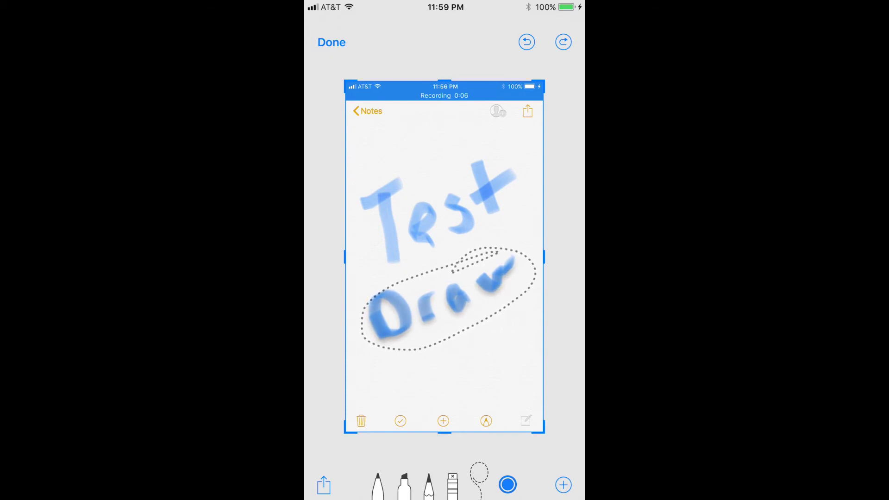
{"action": "mouse_move", "coordinate": [448, 299]}
{"action": "left_mouse_down"}
{"action": "mouse_move", "coordinate": [375, 264]}
{"action": "mouse_move", "coordinate": [445, 251]}
{"action": "mouse_move", "coordinate": [410, 354]}
{"action": "mouse_move", "coordinate": [434, 271]}
{"action": "left_mouse_up"}
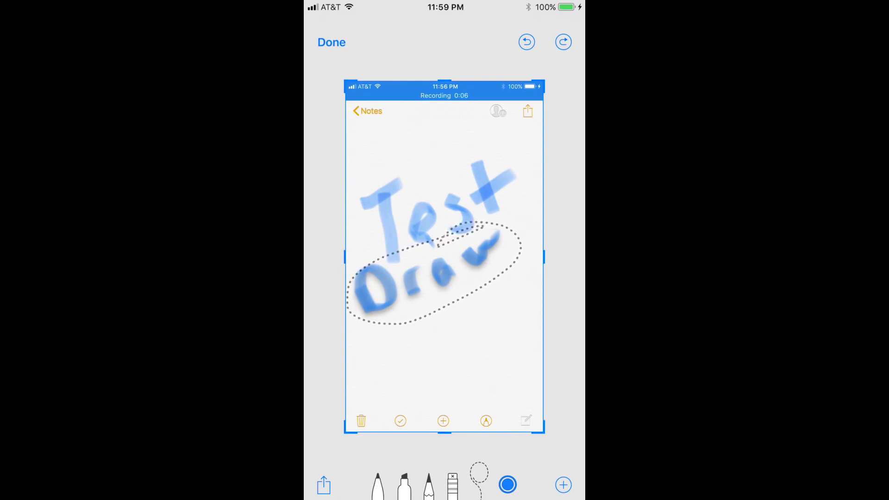
- Handwrite 'Draw' with the fine pen below the marker lettering
{"action": "left_click", "coordinate": [377, 484]}
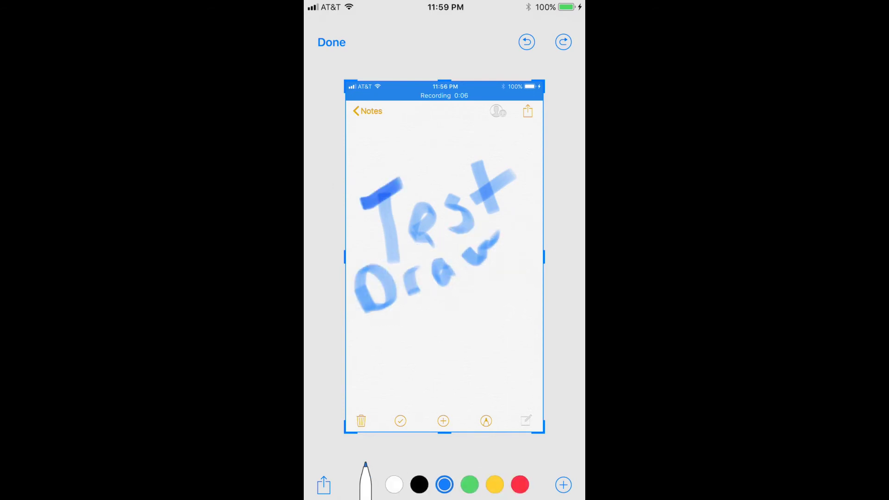
{"action": "left_click", "coordinate": [366, 480]}
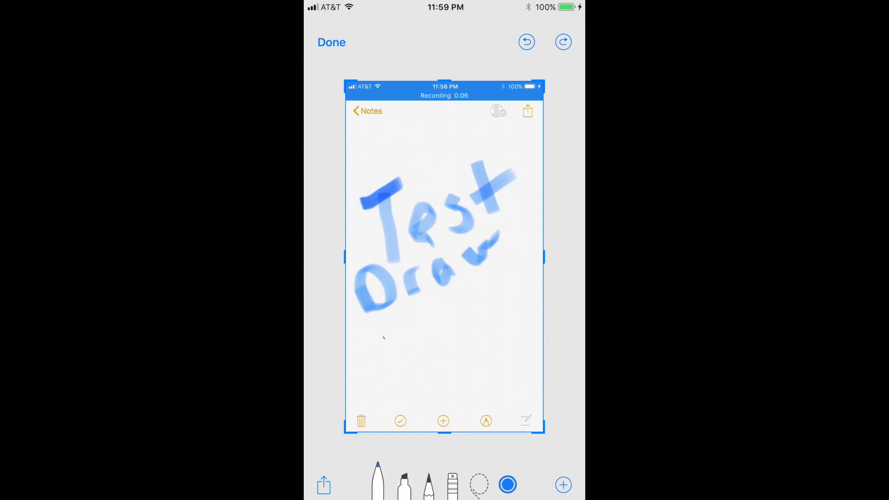
{"action": "mouse_move", "coordinate": [385, 337]}
{"action": "left_mouse_down"}
{"action": "mouse_move", "coordinate": [392, 369]}
{"action": "mouse_move", "coordinate": [453, 315]}
{"action": "mouse_move", "coordinate": [483, 339]}
{"action": "mouse_move", "coordinate": [513, 292]}
{"action": "left_mouse_up"}
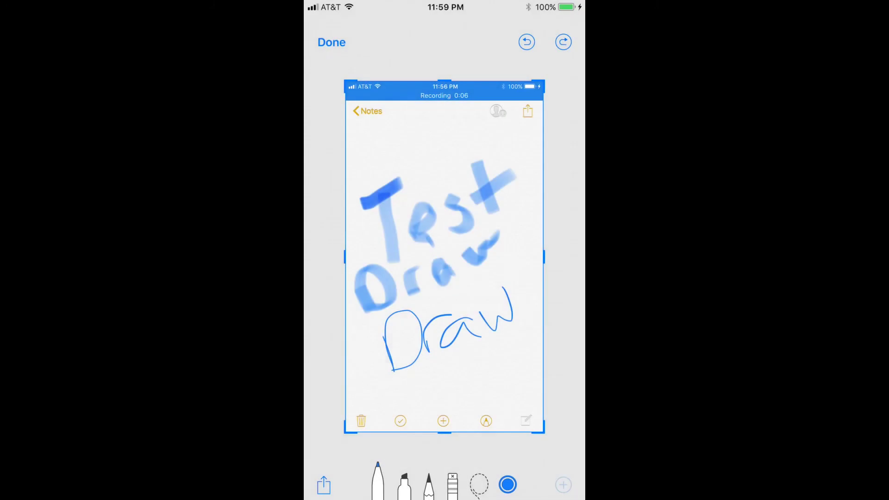
- Insert a text box, move it near the top, and enter 'Adding text'
{"action": "left_click", "coordinate": [564, 484]}
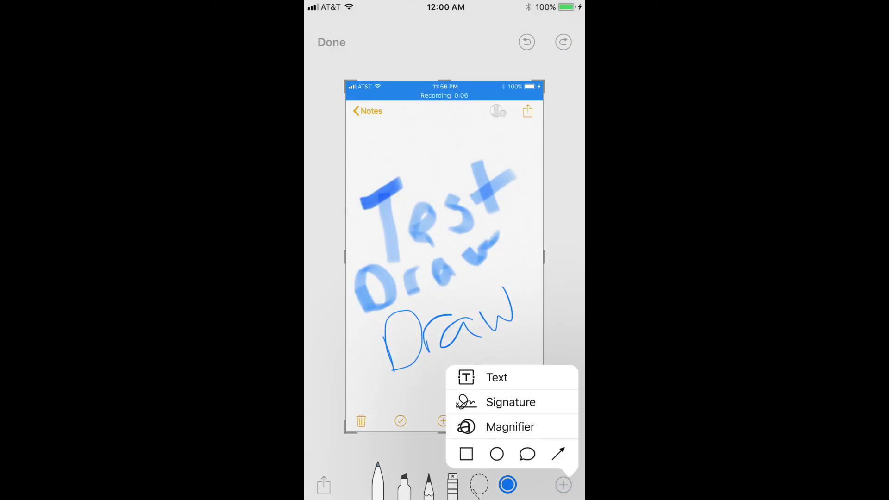
{"action": "left_click", "coordinate": [497, 377]}
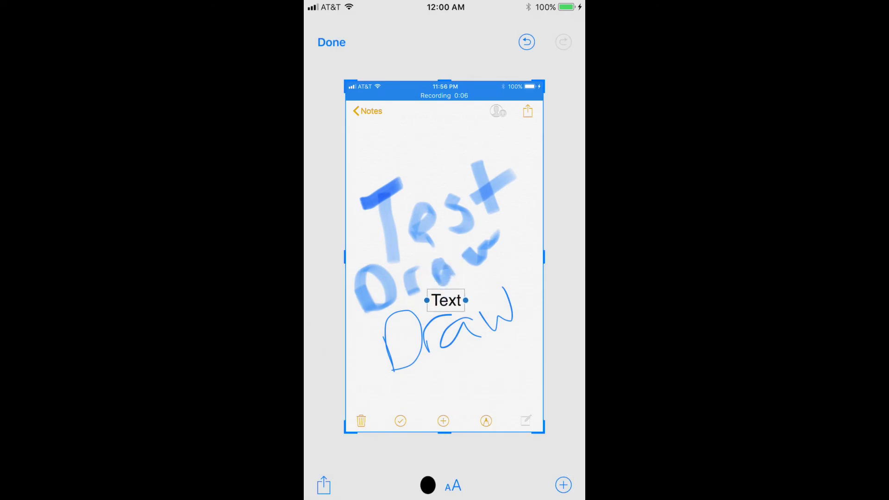
{"action": "mouse_move", "coordinate": [445, 257]}
{"action": "left_mouse_down"}
{"action": "mouse_move", "coordinate": [415, 140]}
{"action": "mouse_move", "coordinate": [497, 139]}
{"action": "left_mouse_up"}
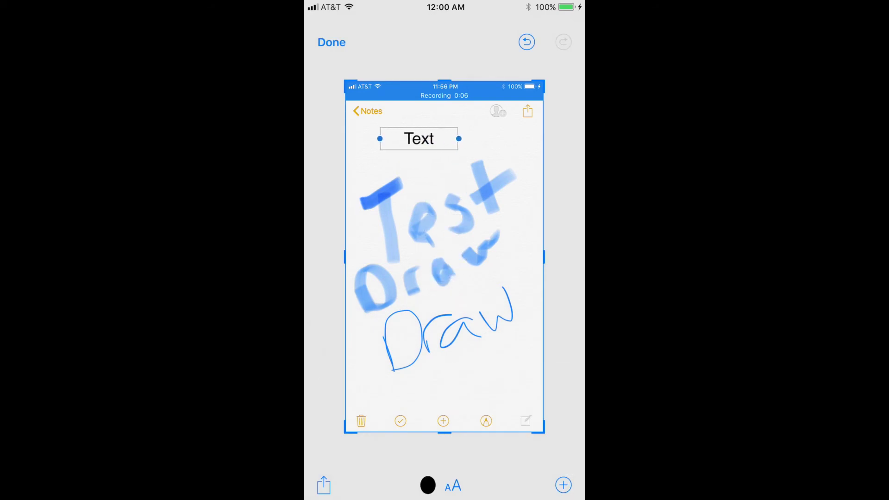
{"action": "left_click", "coordinate": [439, 139]}
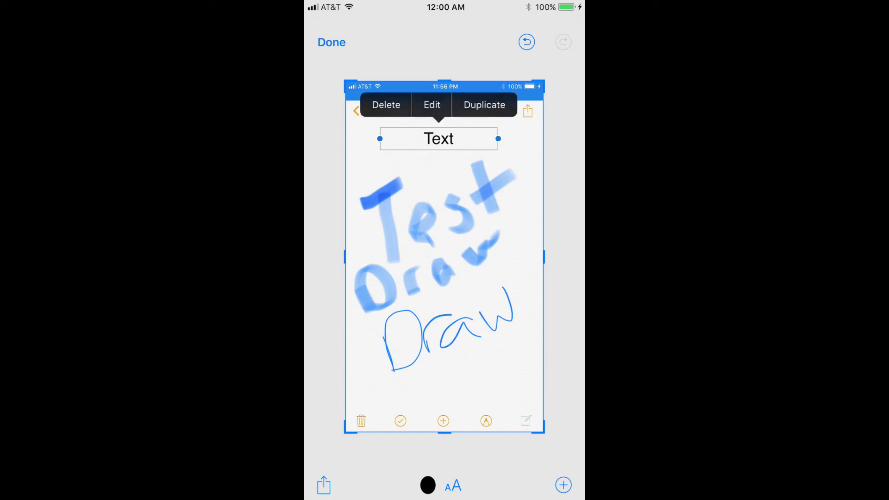
{"action": "left_click", "coordinate": [432, 104]}
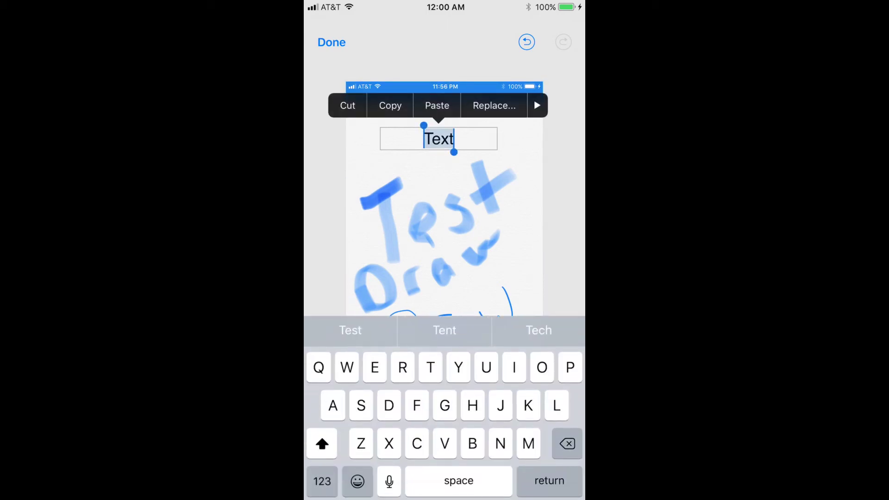
{"action": "type", "text": "Adding "}
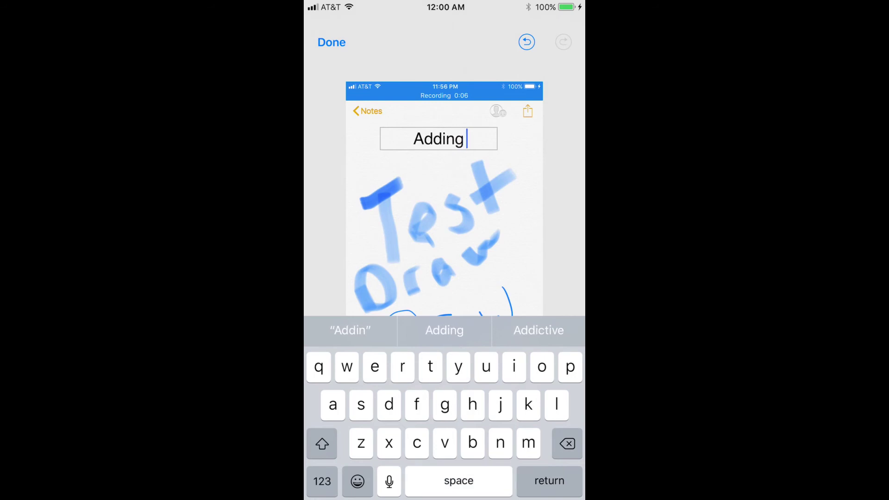
{"action": "type", "text": "text"}
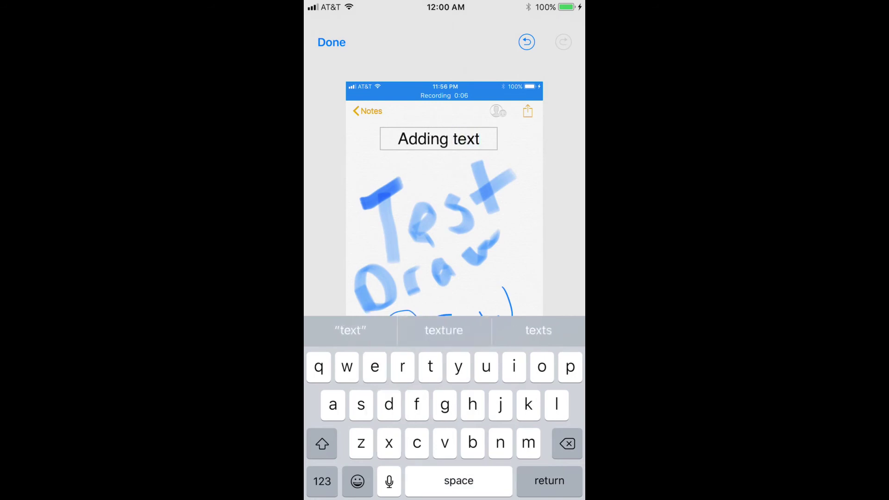
{"action": "left_click", "coordinate": [445, 243]}
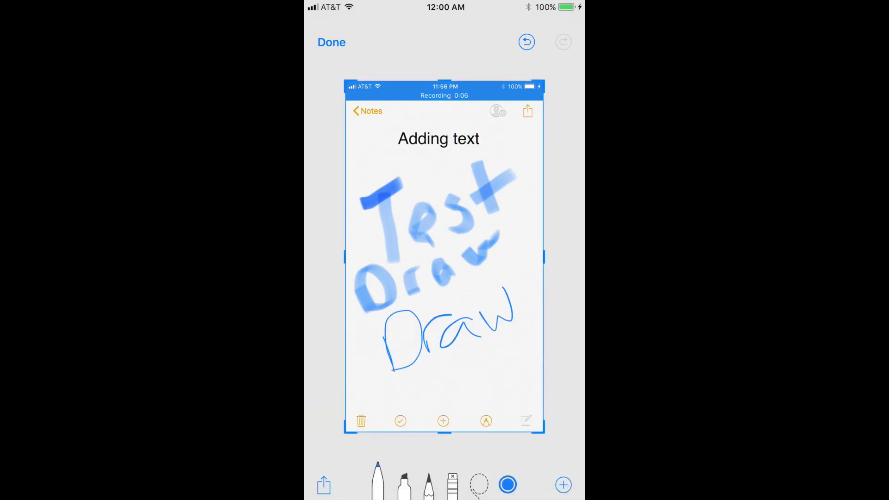
{"action": "double_click", "coordinate": [438, 138]}
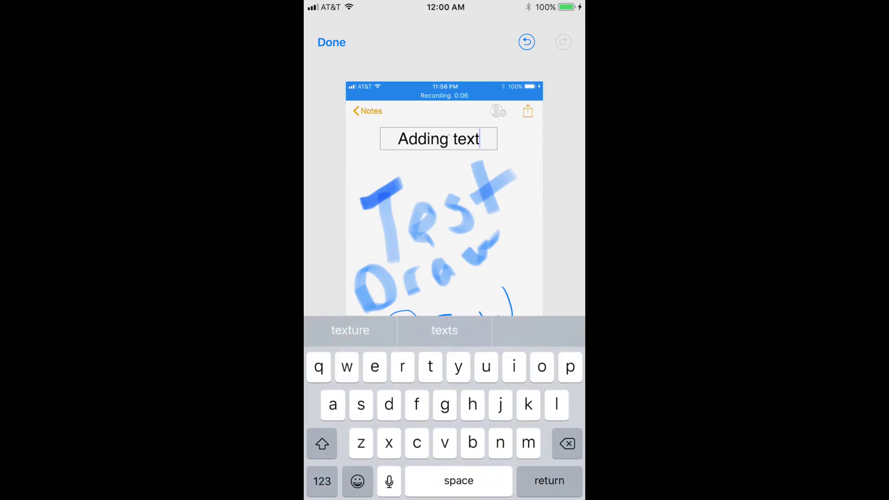
{"action": "left_click", "coordinate": [445, 229]}
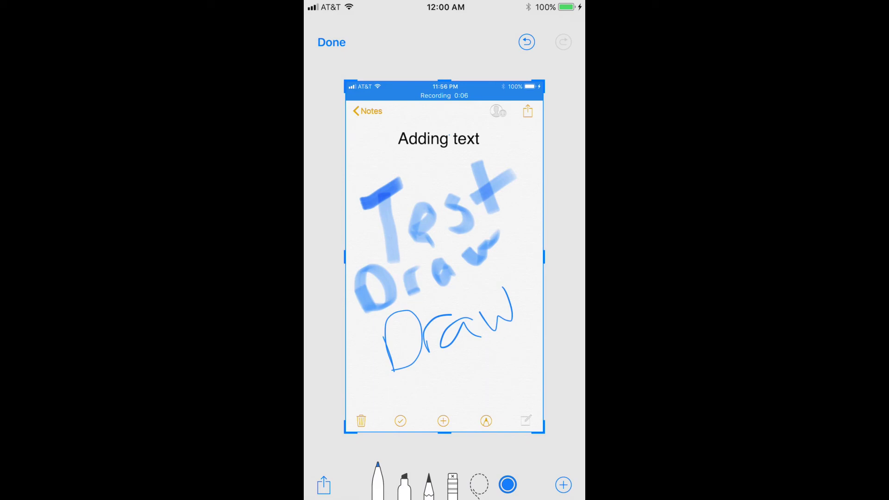
- Write a new 'Mac Dalton' signature by hand
{"action": "left_click", "coordinate": [563, 486]}
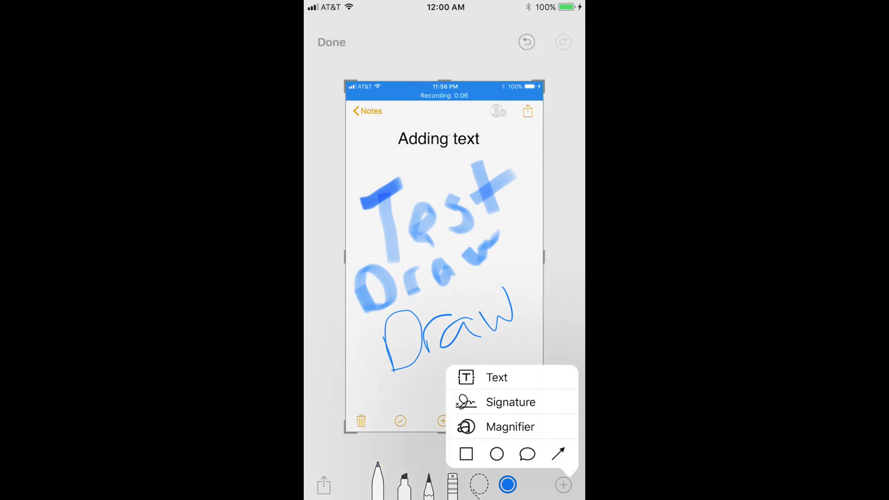
{"action": "left_click", "coordinate": [510, 402]}
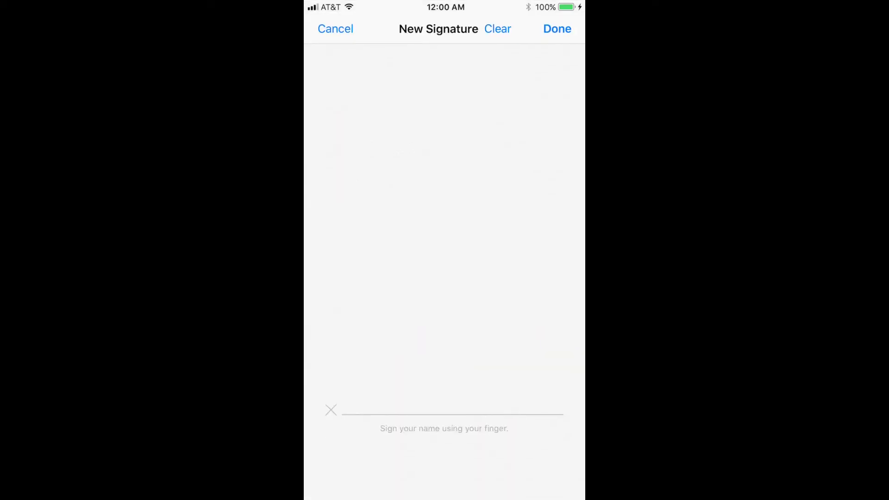
{"action": "mouse_move", "coordinate": [336, 408]}
{"action": "left_mouse_down"}
{"action": "mouse_move", "coordinate": [367, 364]}
{"action": "mouse_move", "coordinate": [374, 403]}
{"action": "mouse_move", "coordinate": [407, 403]}
{"action": "left_mouse_up"}
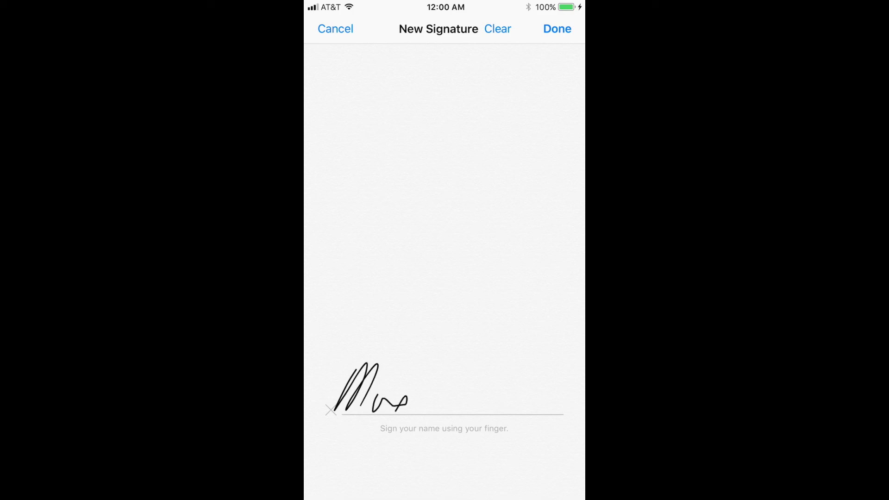
{"action": "mouse_move", "coordinate": [442, 361]}
{"action": "left_mouse_down"}
{"action": "mouse_move", "coordinate": [458, 403]}
{"action": "mouse_move", "coordinate": [487, 411]}
{"action": "left_mouse_up"}
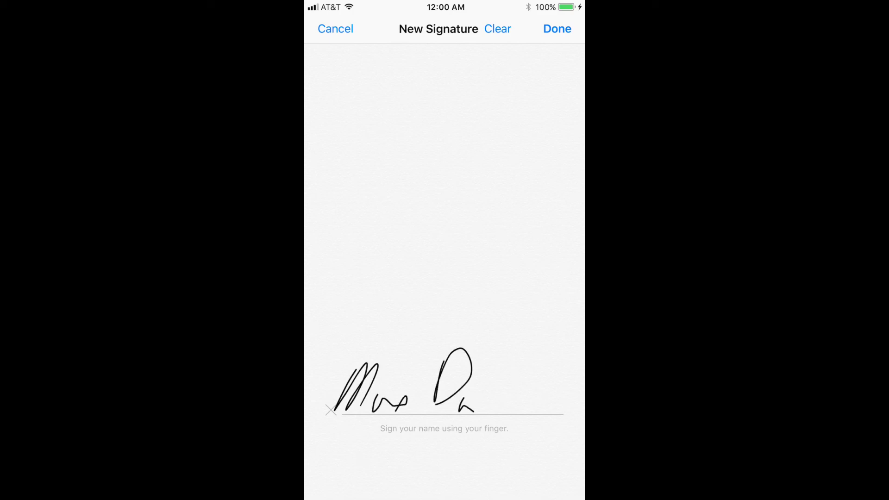
{"action": "mouse_move", "coordinate": [494, 349]}
{"action": "left_mouse_down"}
{"action": "mouse_move", "coordinate": [498, 414]}
{"action": "mouse_move", "coordinate": [516, 438]}
{"action": "left_mouse_up"}
{"action": "mouse_move", "coordinate": [498, 390]}
{"action": "left_mouse_down"}
{"action": "mouse_move", "coordinate": [527, 389]}
{"action": "mouse_move", "coordinate": [552, 404]}
{"action": "left_mouse_up"}
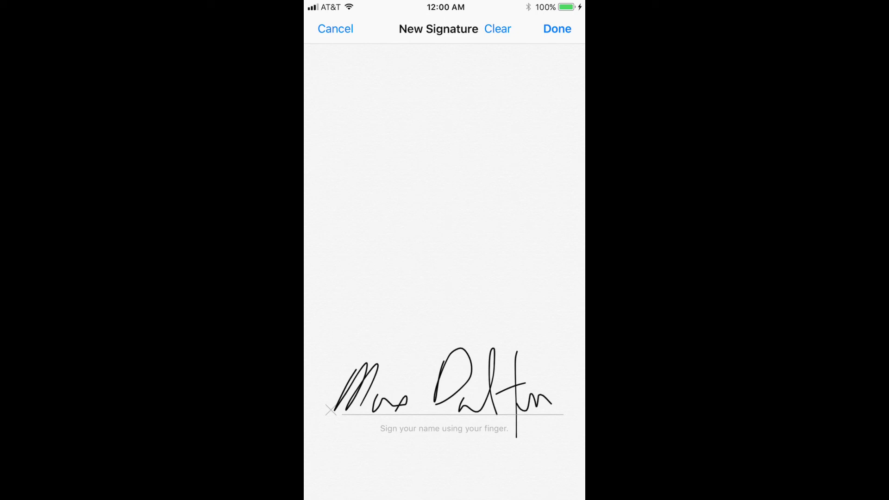
- Place the signature below the pen-drawn 'Draw' and deselect it
{"action": "left_click", "coordinate": [557, 29]}
{"action": "left_click_drag", "start_coordinate": [445, 256], "coordinate": [435, 392]}
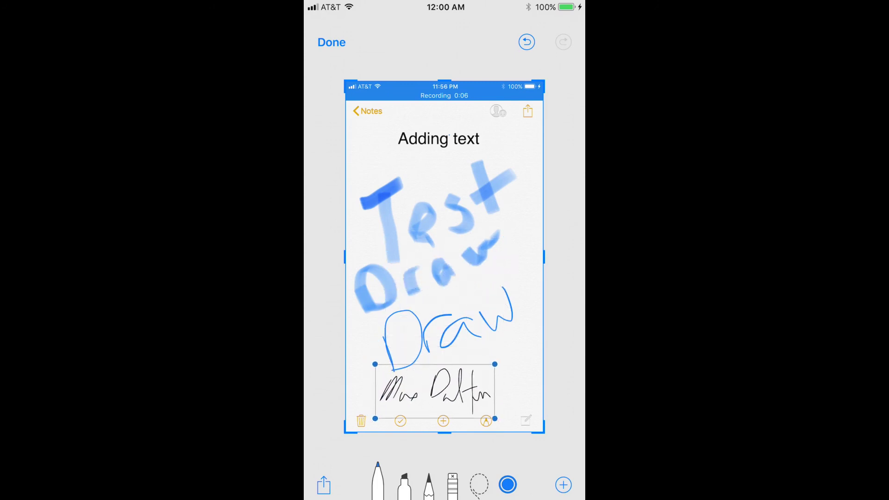
{"action": "left_click", "coordinate": [445, 208]}
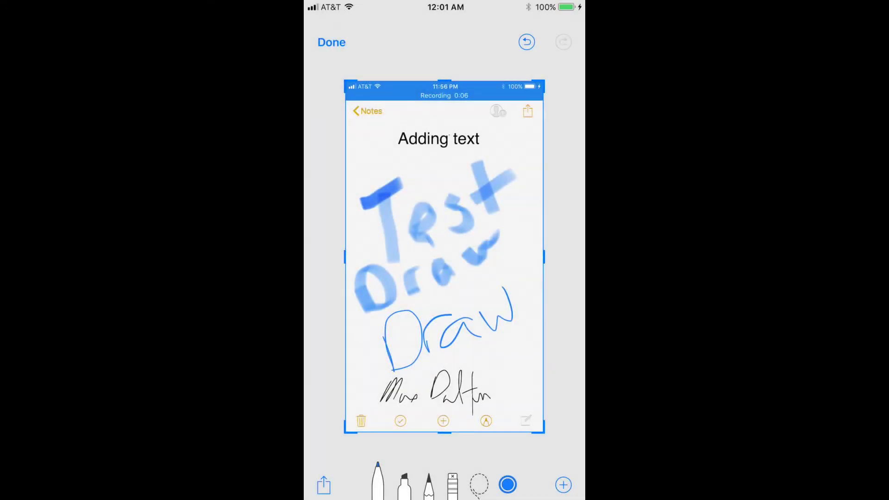
{"action": "left_click", "coordinate": [563, 484]}
{"action": "left_click", "coordinate": [511, 427]}
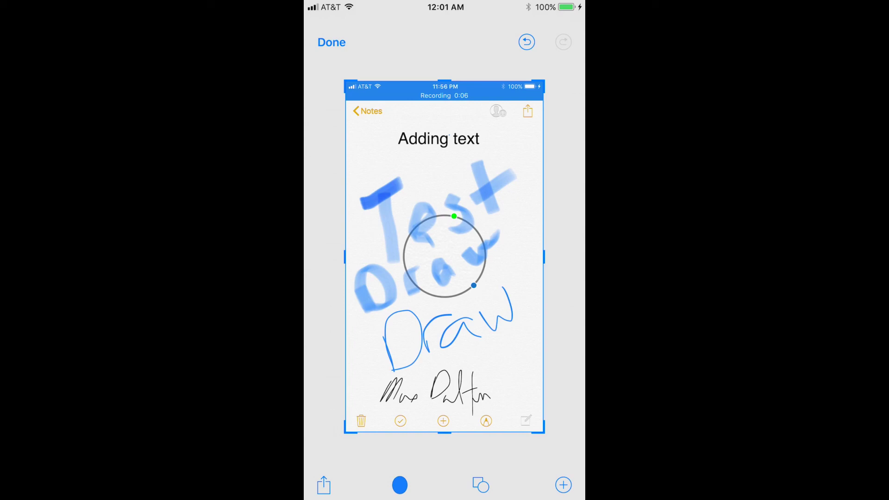
{"action": "mouse_move", "coordinate": [446, 256]}
{"action": "left_mouse_down"}
{"action": "mouse_move", "coordinate": [409, 189]}
{"action": "mouse_move", "coordinate": [393, 203]}
{"action": "mouse_move", "coordinate": [403, 326]}
{"action": "mouse_move", "coordinate": [417, 368]}
{"action": "mouse_move", "coordinate": [443, 393]}
{"action": "mouse_move", "coordinate": [472, 393]}
{"action": "mouse_move", "coordinate": [395, 392]}
{"action": "mouse_move", "coordinate": [479, 385]}
{"action": "mouse_move", "coordinate": [429, 268]}
{"action": "left_mouse_up"}
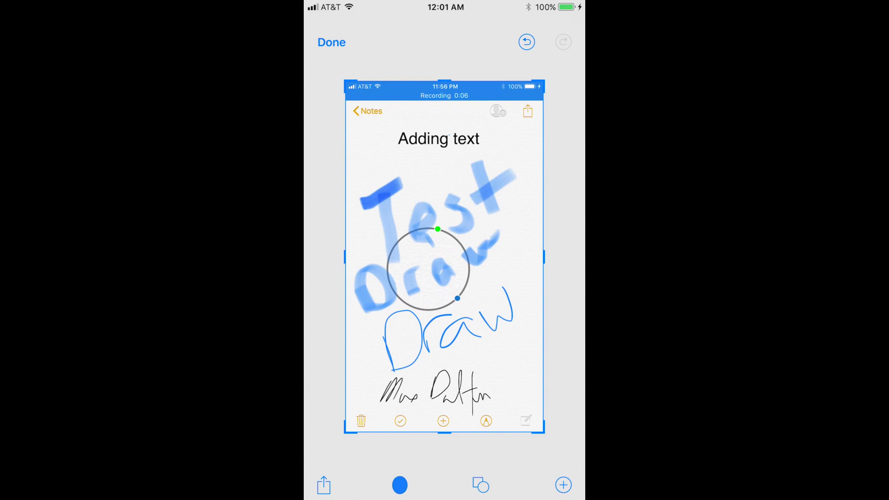
{"action": "mouse_move", "coordinate": [458, 298]}
{"action": "left_mouse_down"}
{"action": "mouse_move", "coordinate": [500, 344]}
{"action": "mouse_move", "coordinate": [492, 334]}
{"action": "left_mouse_up"}
{"action": "left_click_drag", "start_coordinate": [432, 271], "coordinate": [431, 396]}
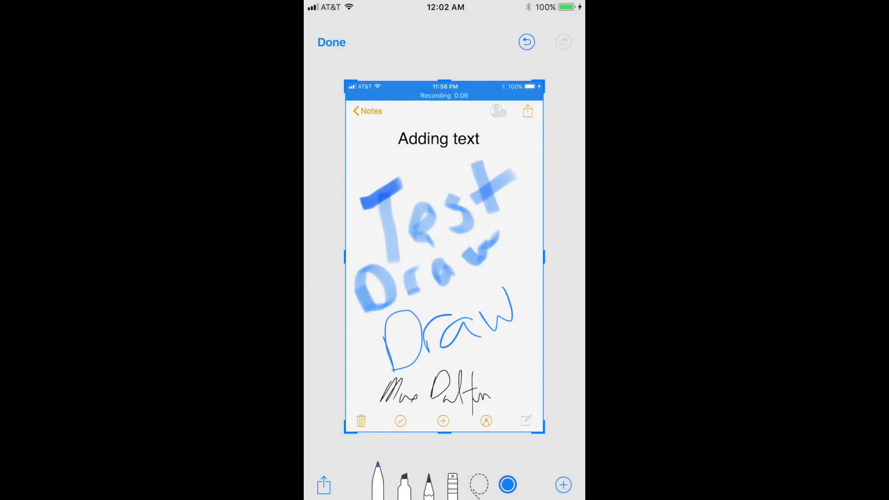
- Insert a rectangle and shrink it to a small box
{"action": "left_click", "coordinate": [564, 486]}
{"action": "left_click", "coordinate": [466, 453]}
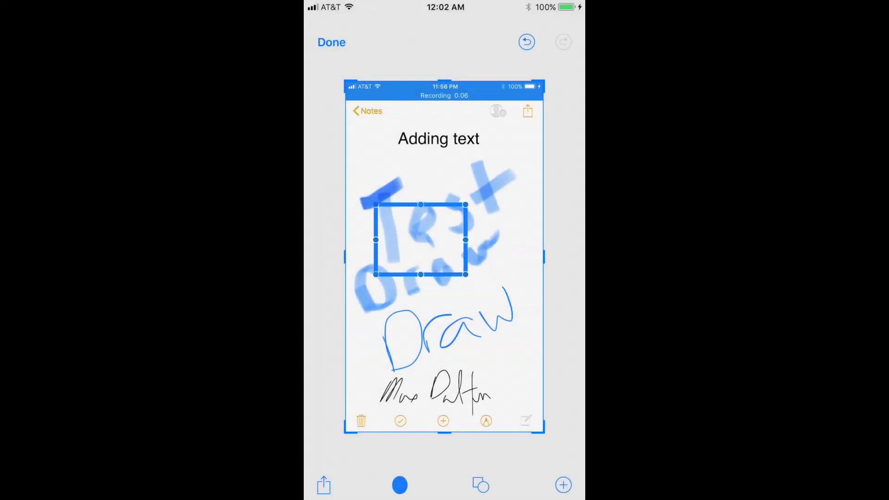
{"action": "left_click_drag", "start_coordinate": [514, 308], "coordinate": [505, 259]}
{"action": "left_click_drag", "start_coordinate": [505, 205], "coordinate": [453, 248]}
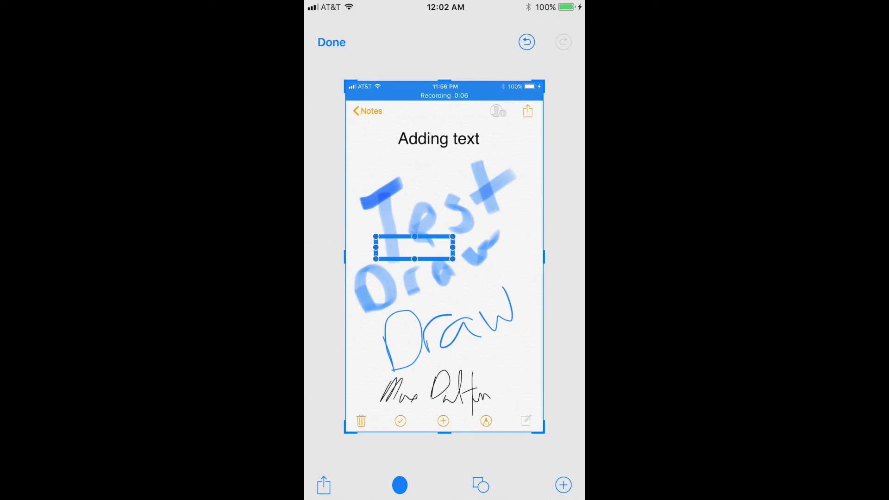
- Try thin, thick and solid-fill rectangle styles, then finish markup for save-or-delete options
{"action": "left_click", "coordinate": [480, 485]}
{"action": "left_click", "coordinate": [467, 453]}
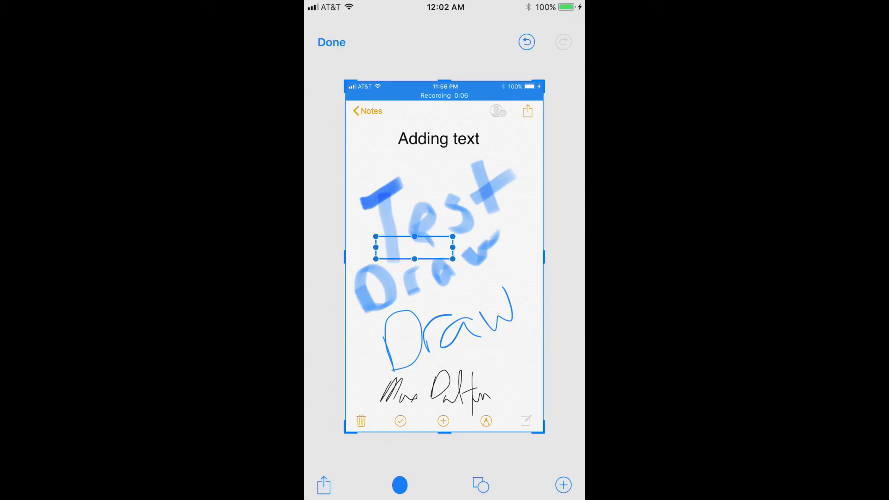
{"action": "left_click", "coordinate": [480, 485]}
{"action": "left_click", "coordinate": [498, 453]}
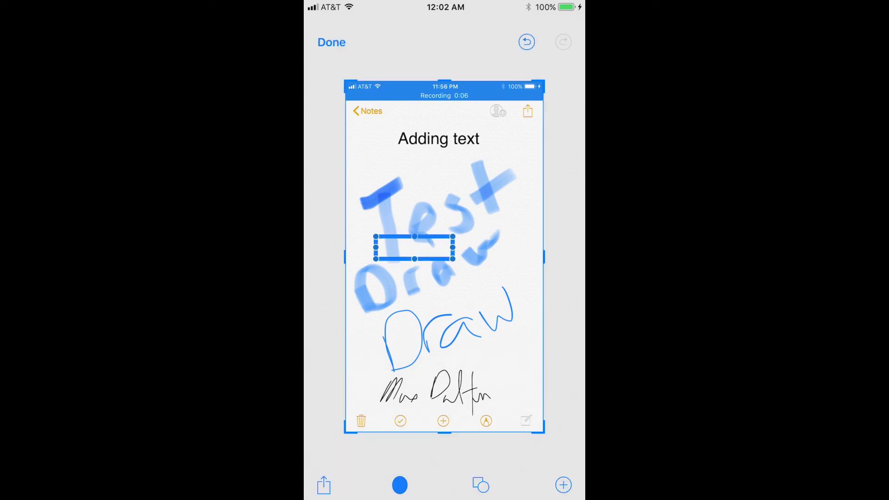
{"action": "left_click", "coordinate": [480, 485]}
{"action": "left_click", "coordinate": [437, 453]}
{"action": "left_click", "coordinate": [480, 485]}
{"action": "left_click", "coordinate": [529, 453]}
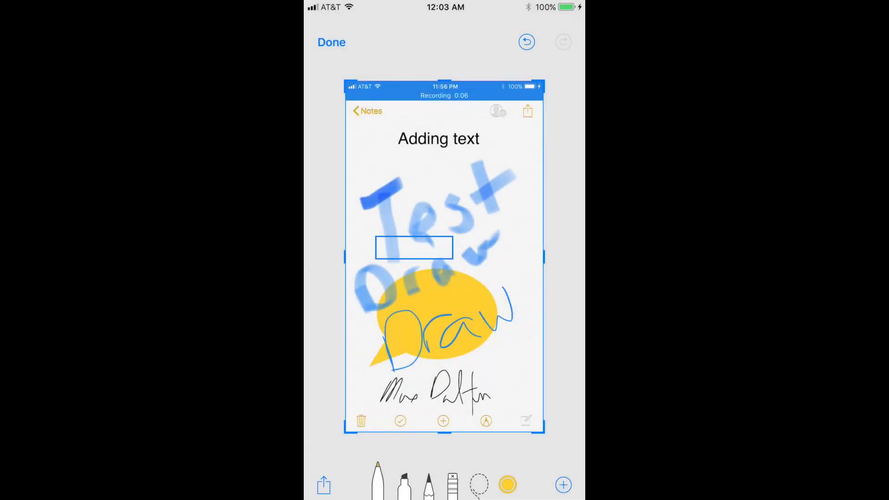
{"action": "left_click", "coordinate": [324, 485]}
{"action": "left_click", "coordinate": [332, 42]}
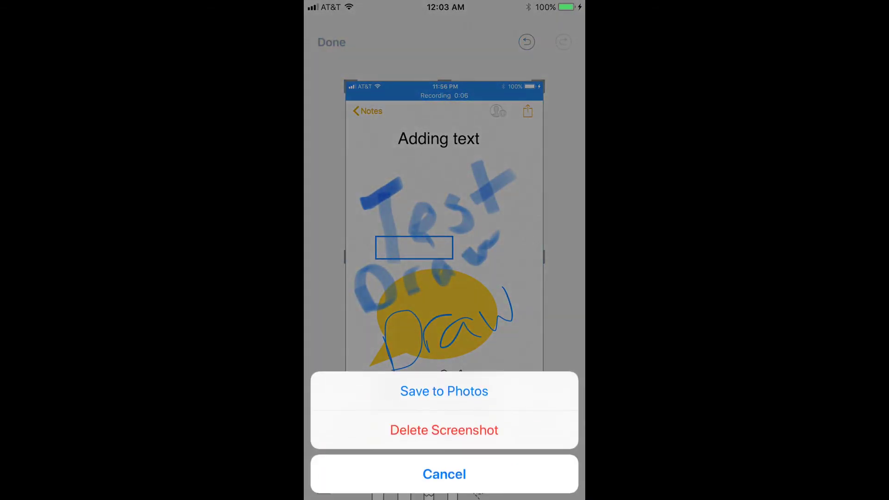